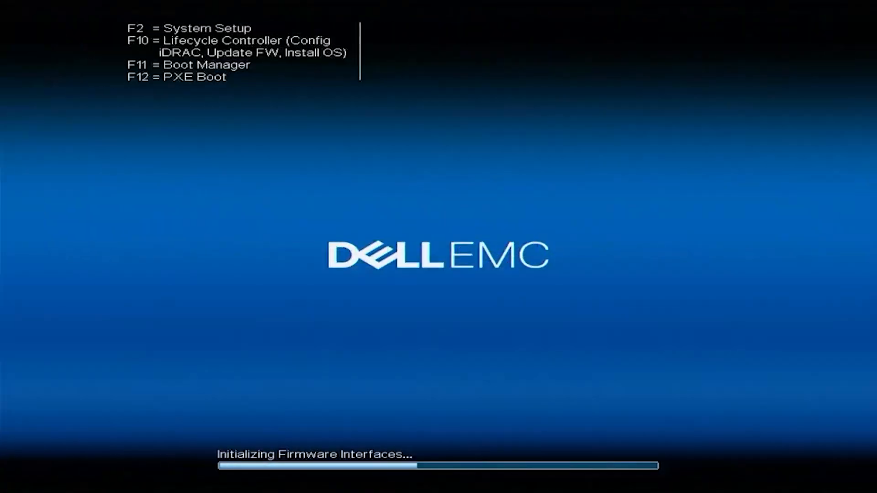
# - Press F2 during server boot to enter System Setup
pyautogui.press('F2')
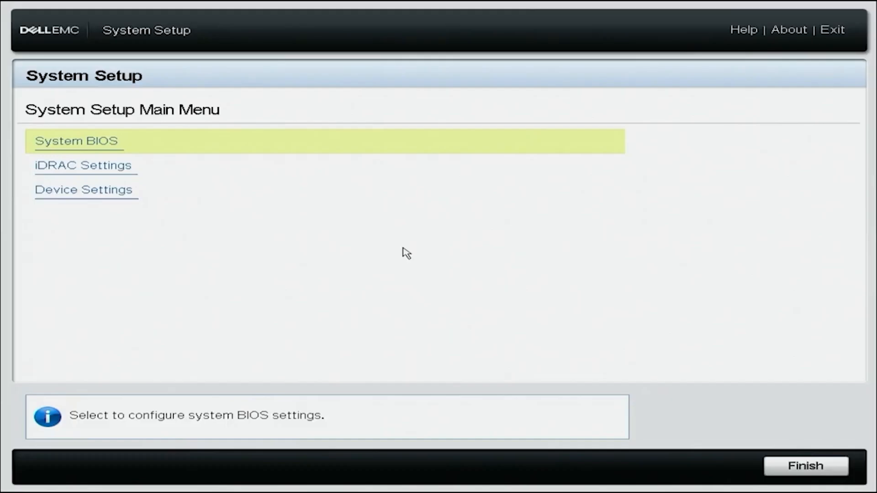
# - Open iDRAC Settings > Network and scroll down to the IPv4 Settings
pyautogui.press('Down')
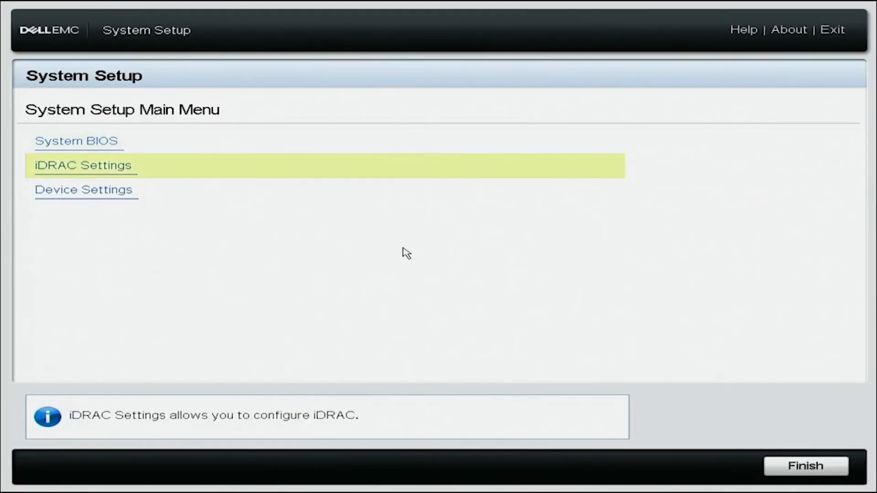
pyautogui.press('Return')
pyautogui.press('Up')
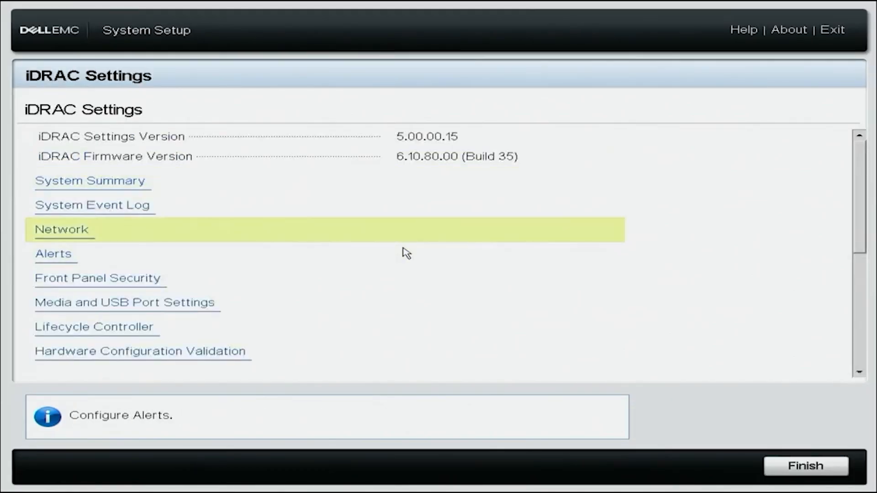
pyautogui.press('Return')
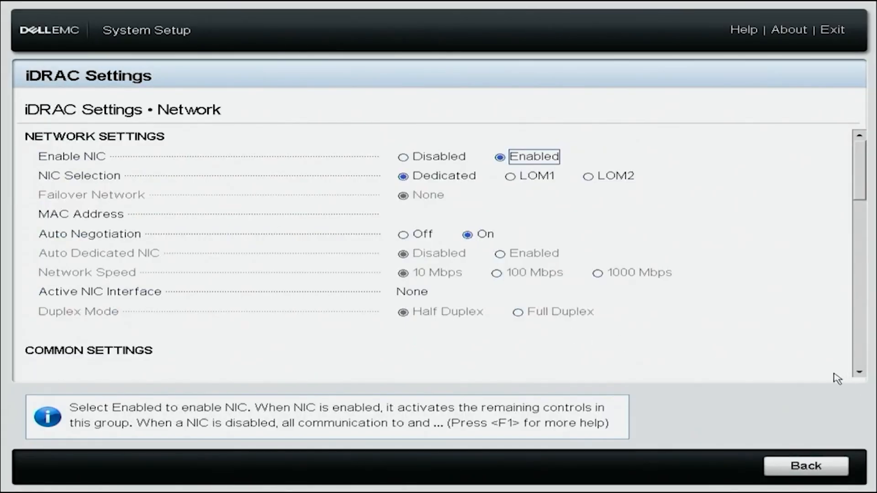
pyautogui.click(857, 373)
pyautogui.click(857, 374)
pyautogui.click(857, 374)
pyautogui.click(857, 374)
pyautogui.click(857, 374)
pyautogui.click(857, 373)
pyautogui.click(857, 373)
pyautogui.click(857, 374)
pyautogui.click(857, 374)
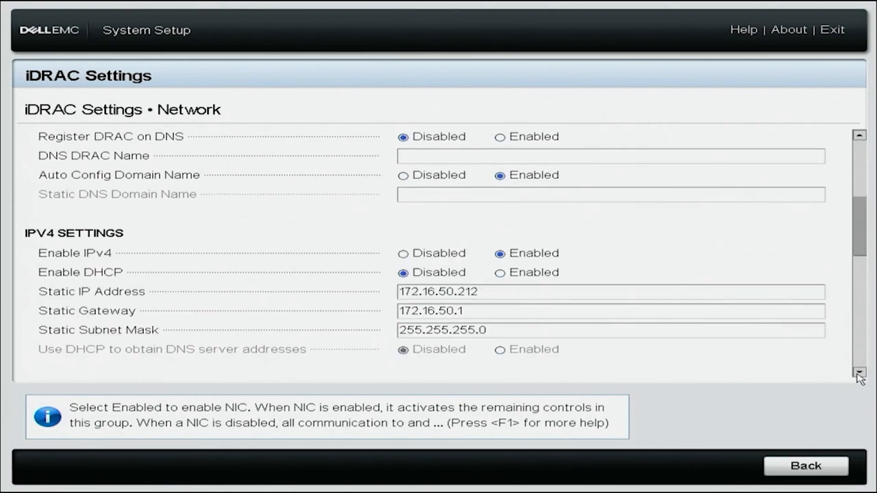
pyautogui.click(857, 373)
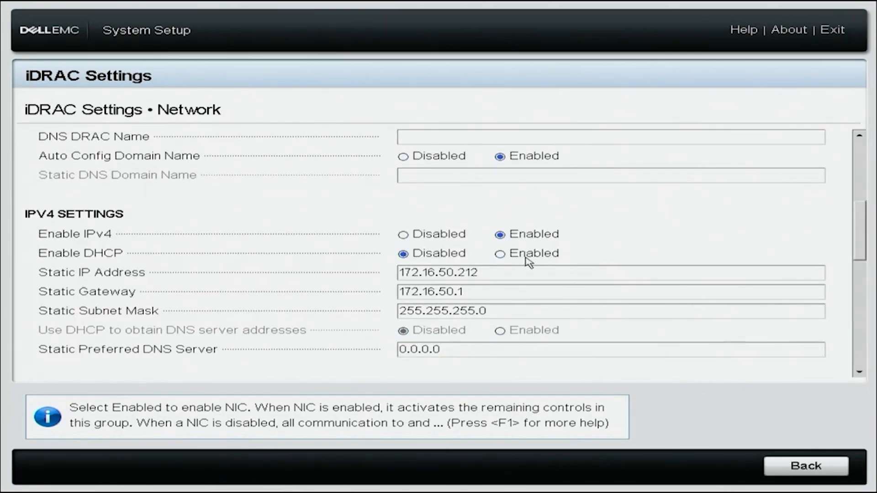
# - Set Enable DHCP and Use DHCP for DNS to Enabled, then go back
pyautogui.click(505, 257)
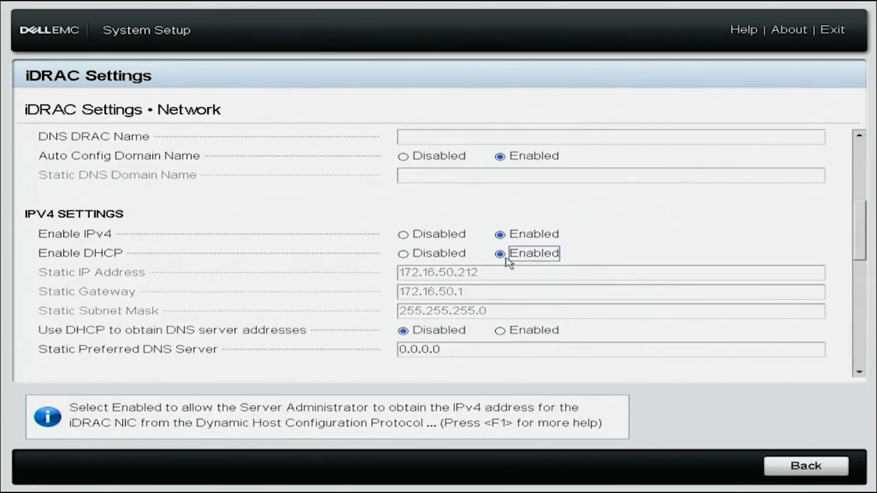
pyautogui.click(500, 333)
pyautogui.click(804, 467)
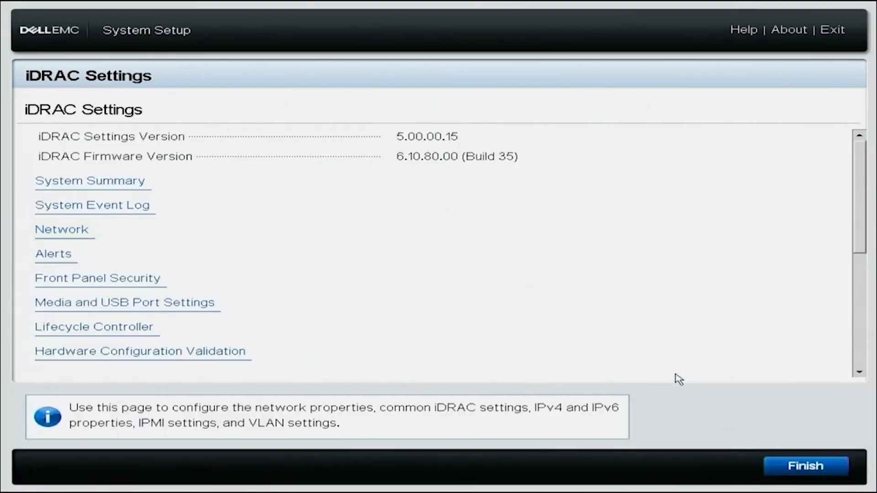
# - Save the iDRAC network changes and re-enter System Setup after the restart
pyautogui.click(807, 467)
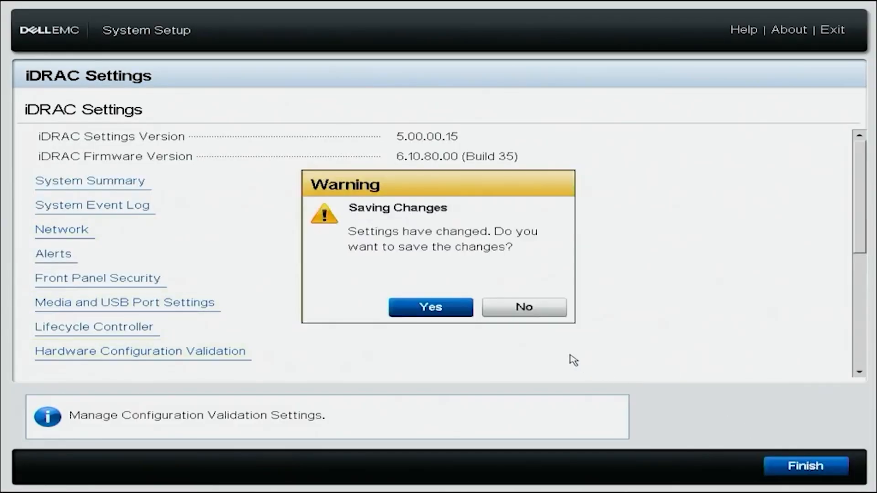
pyautogui.click(444, 311)
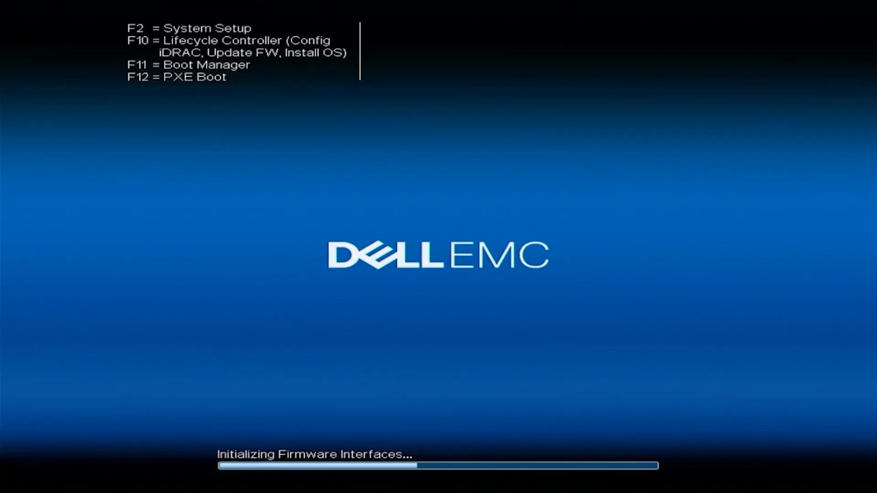
pyautogui.press('F2')
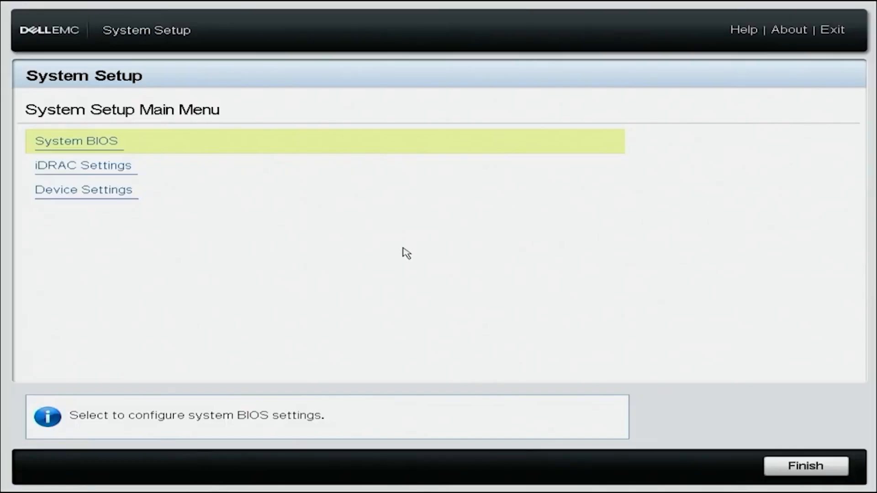
# - Reopen iDRAC Settings > Network to confirm DHCP is enabled
pyautogui.press('Down')
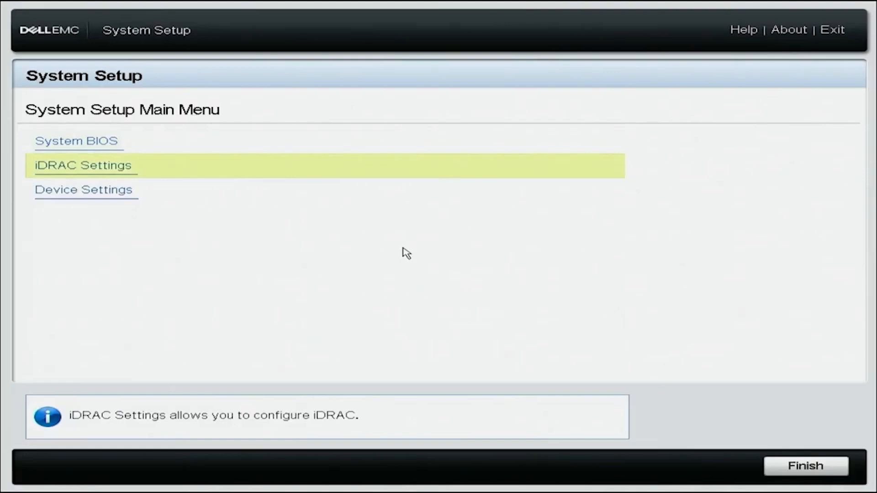
pyautogui.press('Return')
pyautogui.press('Up')
pyautogui.press('Return')
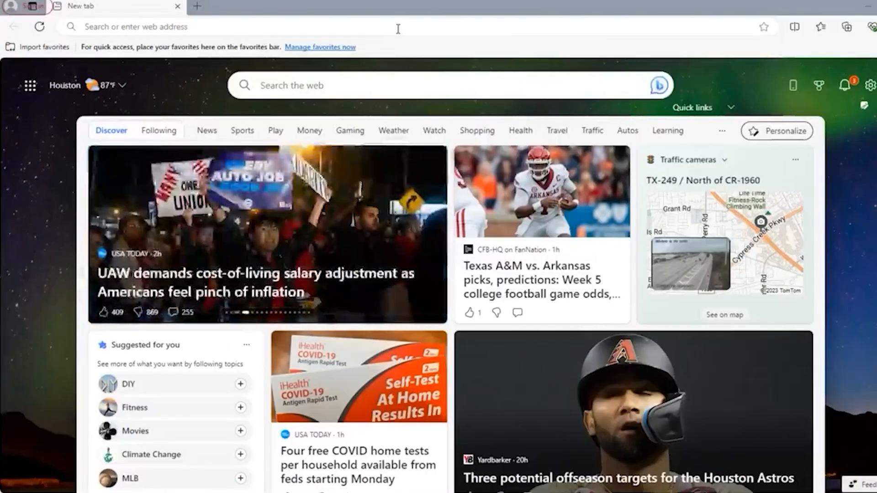
# - Enter 172.16.100.240 in the Edge address bar, fixing a mistyped digit, and load it
pyautogui.click(397, 28)
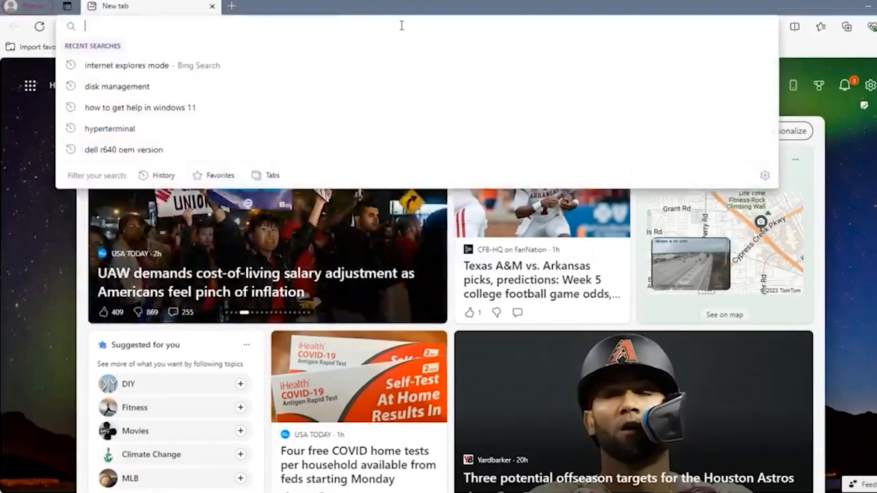
pyautogui.write('17')
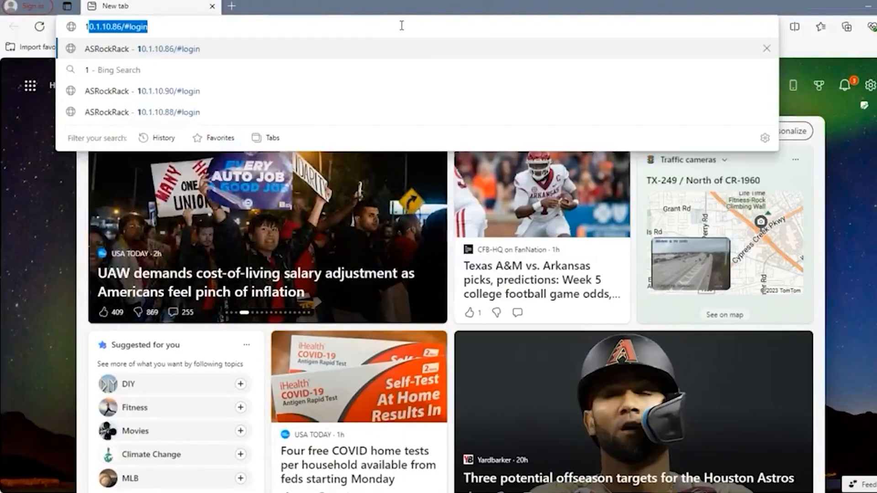
pyautogui.write('2')
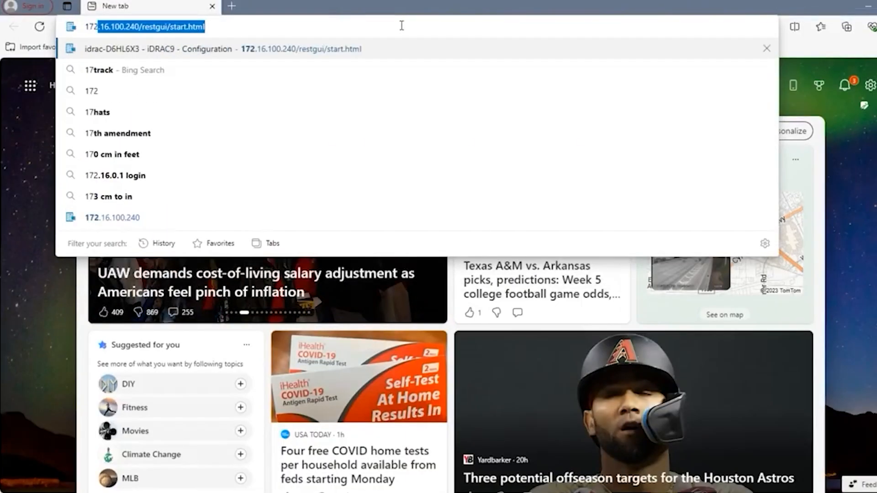
pyautogui.write('.16')
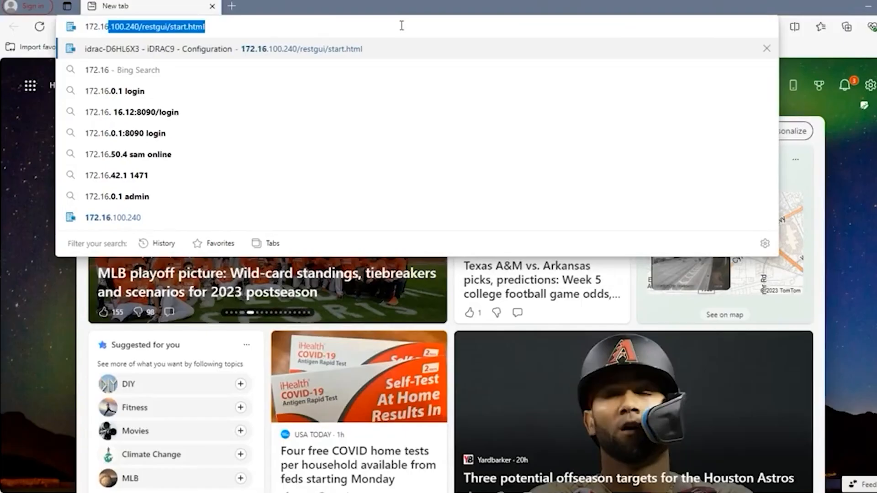
pyautogui.write('.1')
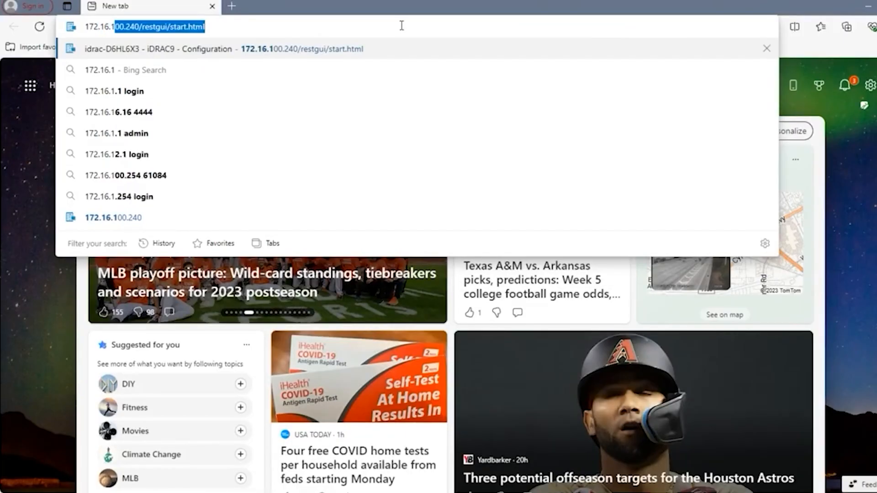
pyautogui.write('00.20')
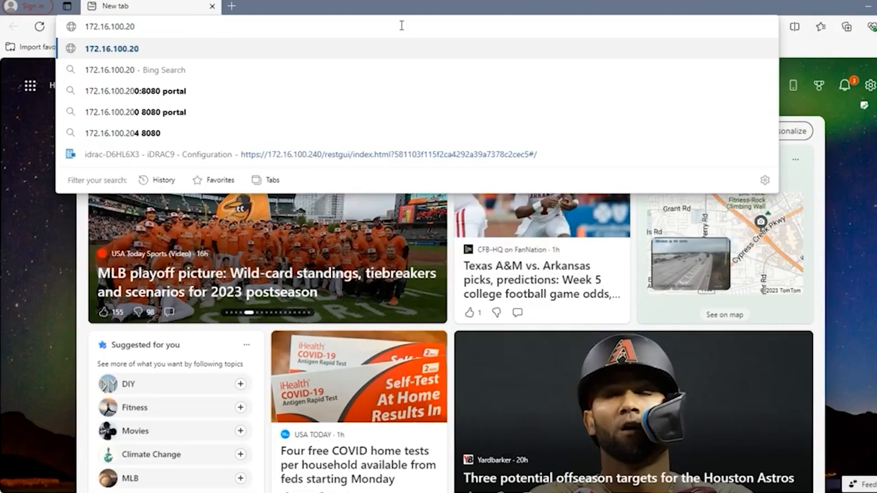
pyautogui.press('BackSpace')
pyautogui.write('40')
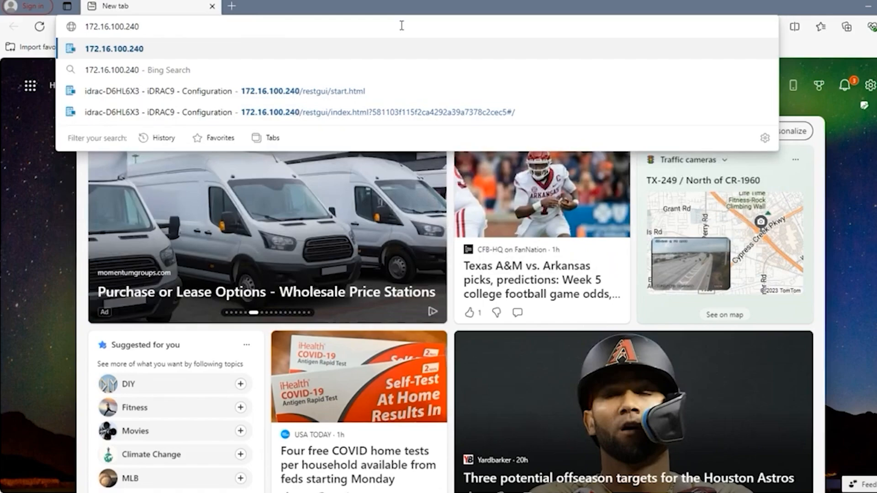
pyautogui.press('Return')
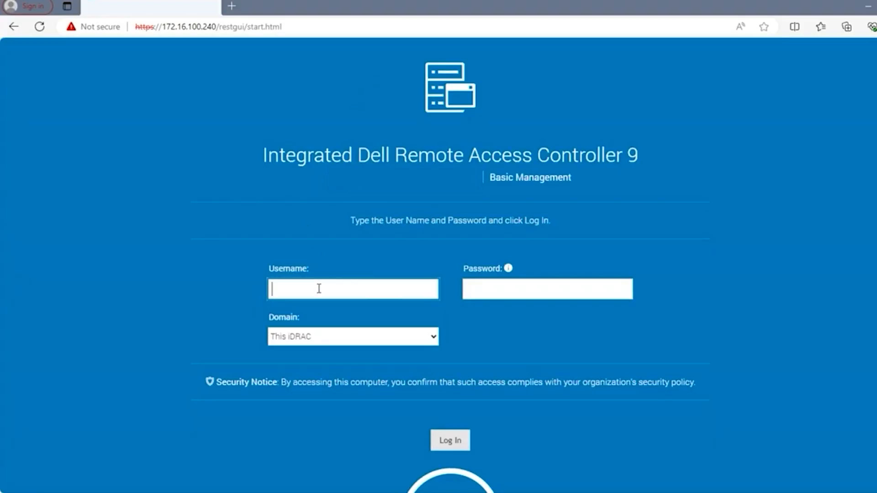
# - Sign in with the default iDRAC username and password, keeping the default password
pyautogui.write('root')
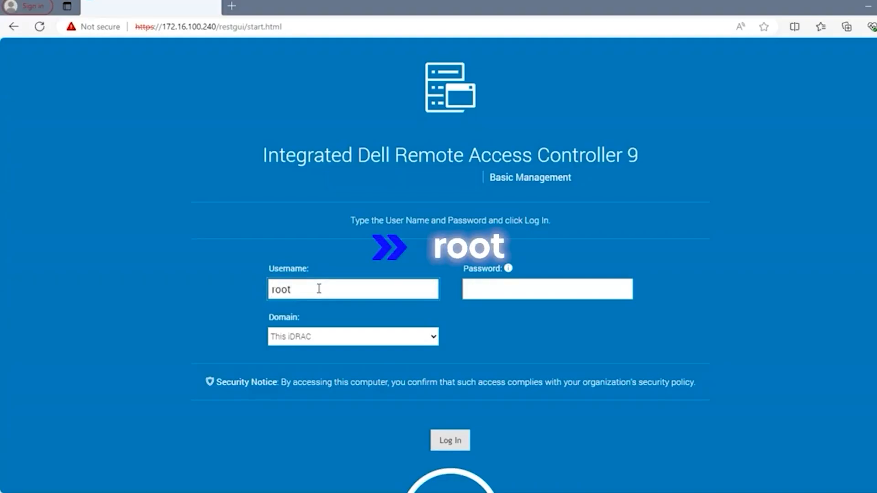
pyautogui.press('Tab')
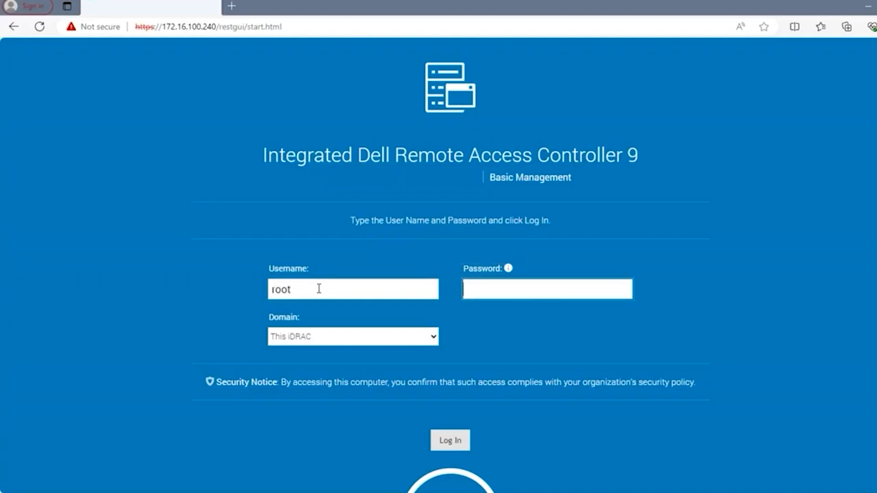
pyautogui.write('ca')
pyautogui.press('Return')
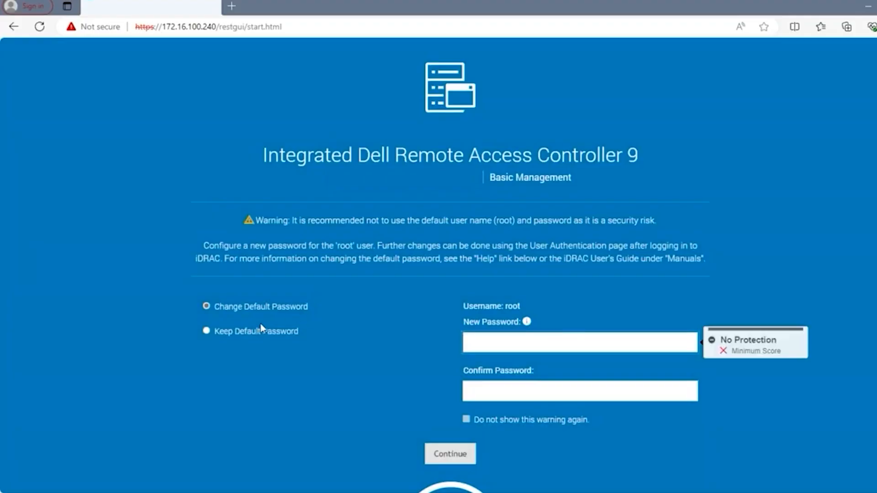
pyautogui.click(207, 331)
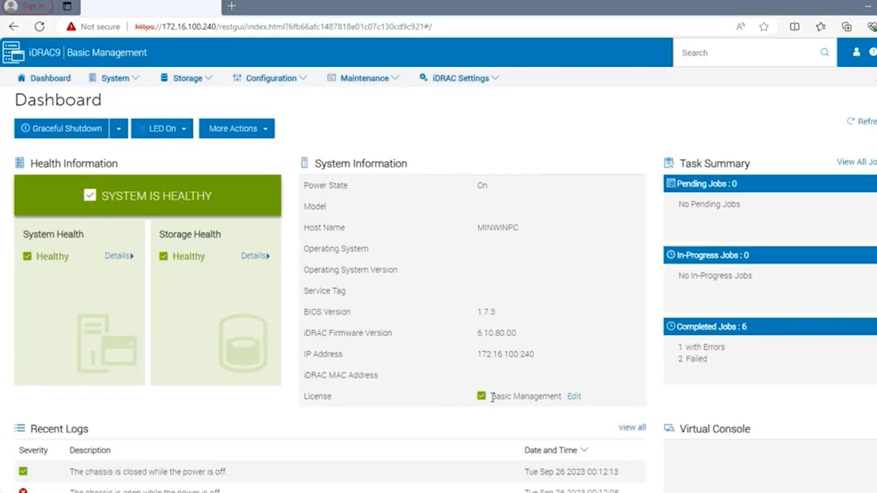
# - Note the current Basic Management license and go to Configuration > Licenses
pyautogui.moveTo(492, 398); pyautogui.dragTo(562, 402)
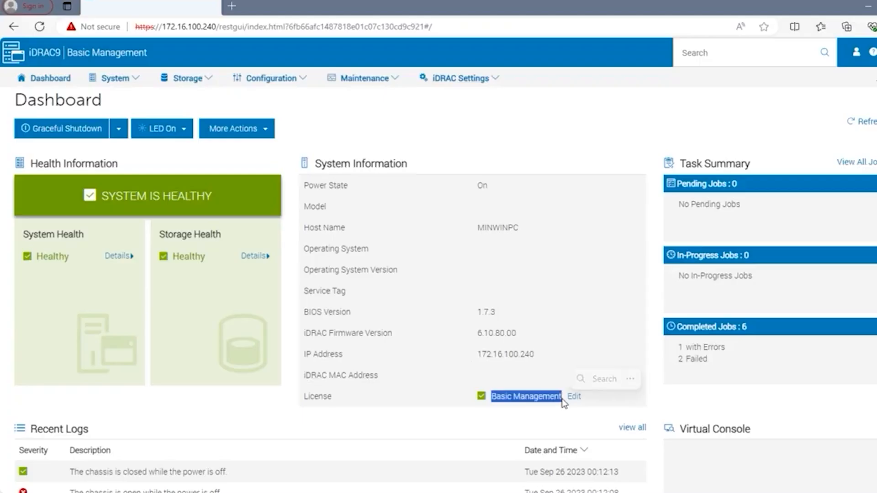
pyautogui.click(550, 408)
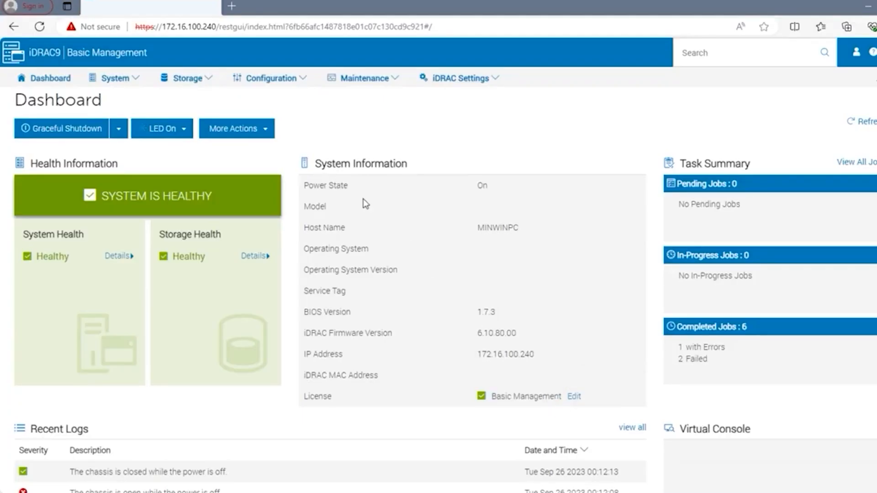
pyautogui.click(303, 80)
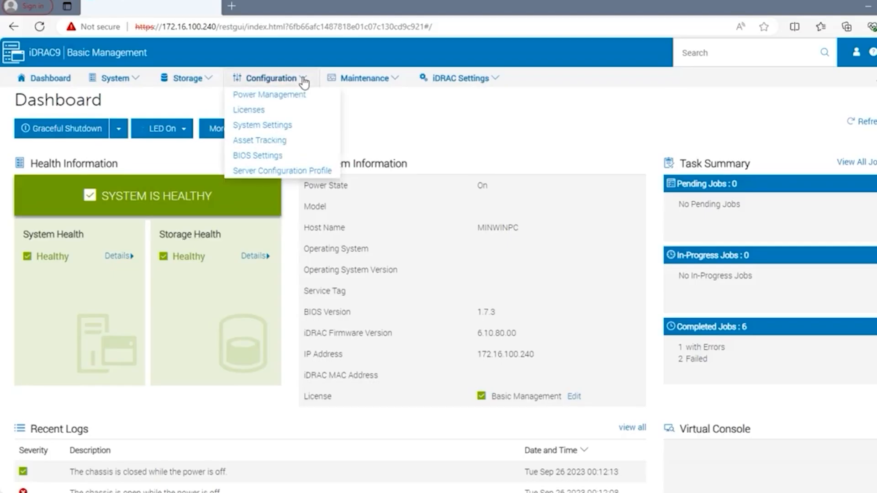
pyautogui.click(271, 115)
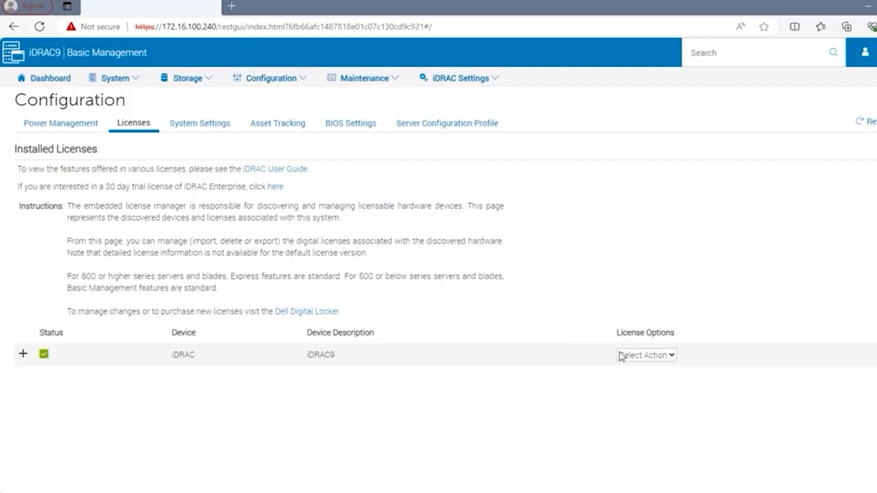
# - Import the license zip file through Select Action > Import and upload it
pyautogui.click(672, 357)
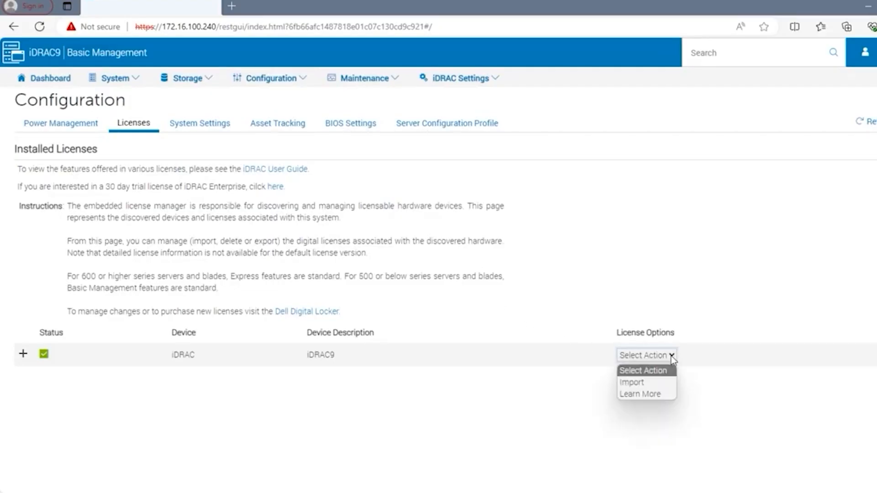
pyautogui.click(646, 383)
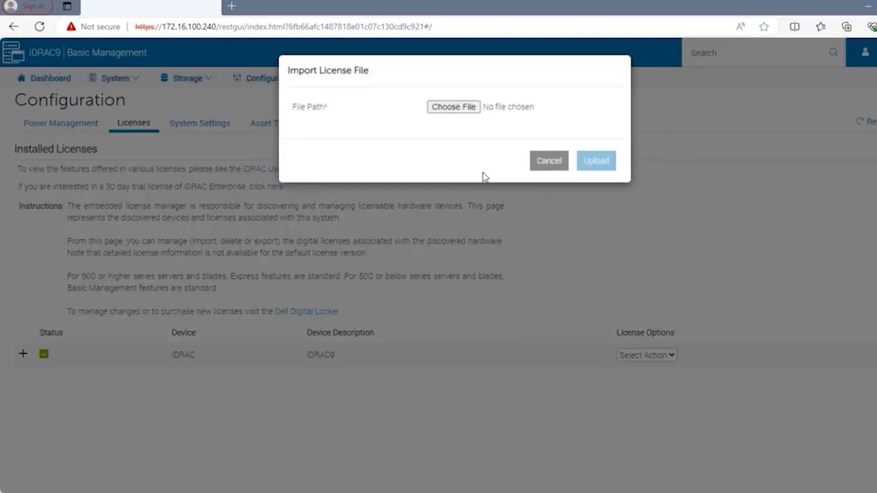
pyautogui.click(453, 108)
pyautogui.scroll(5, 54, 155)
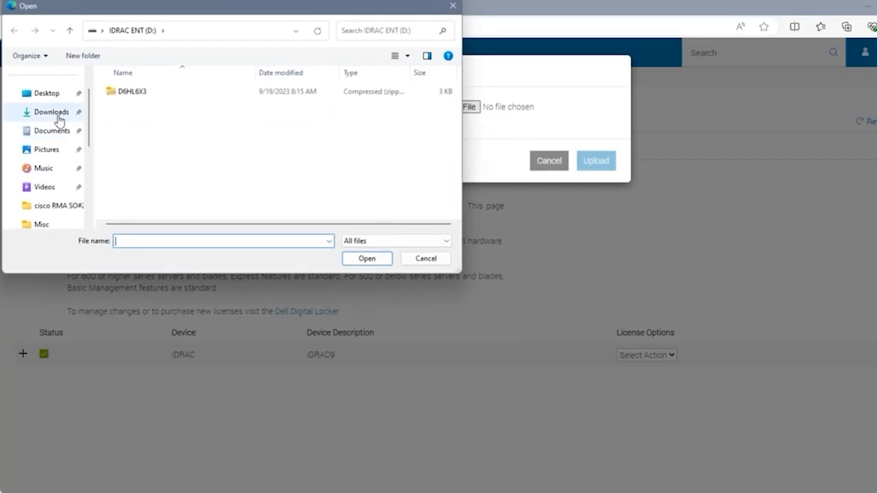
pyautogui.click(59, 118)
pyautogui.click(137, 142)
pyautogui.click(373, 257)
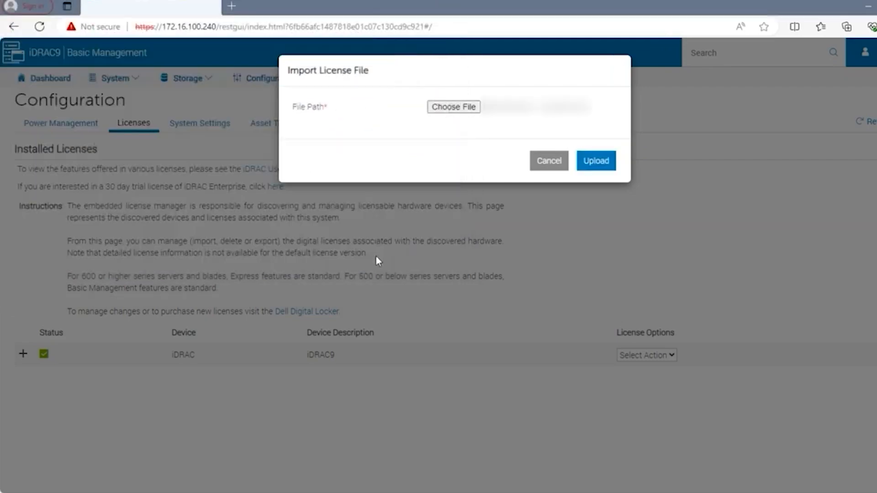
pyautogui.click(597, 167)
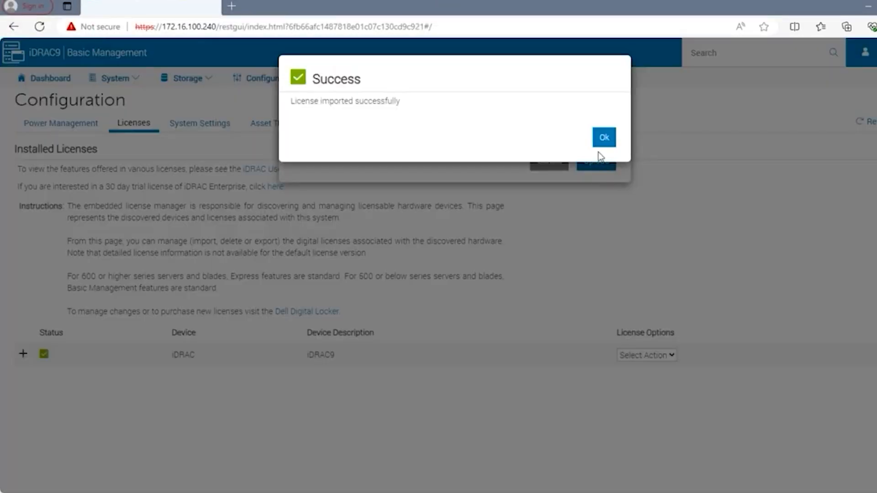
pyautogui.click(603, 138)
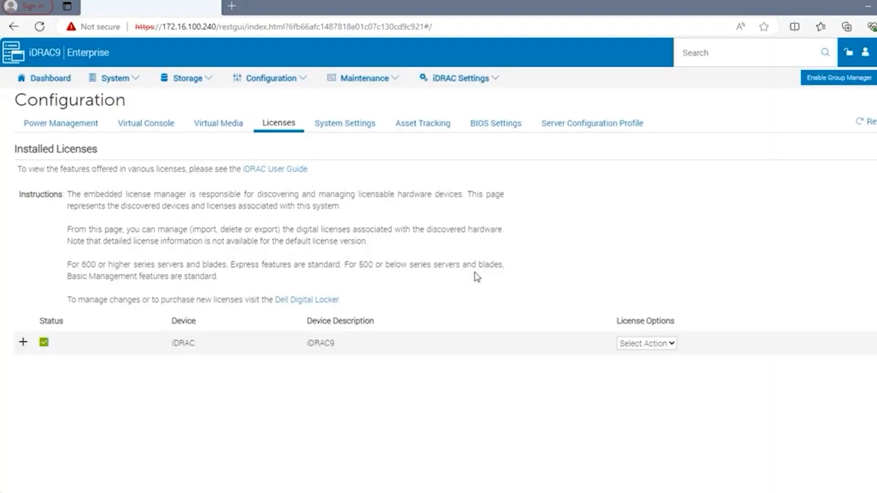
# - Log out from the user menu and highlight the Enterprise label on the login page
pyautogui.click(864, 52)
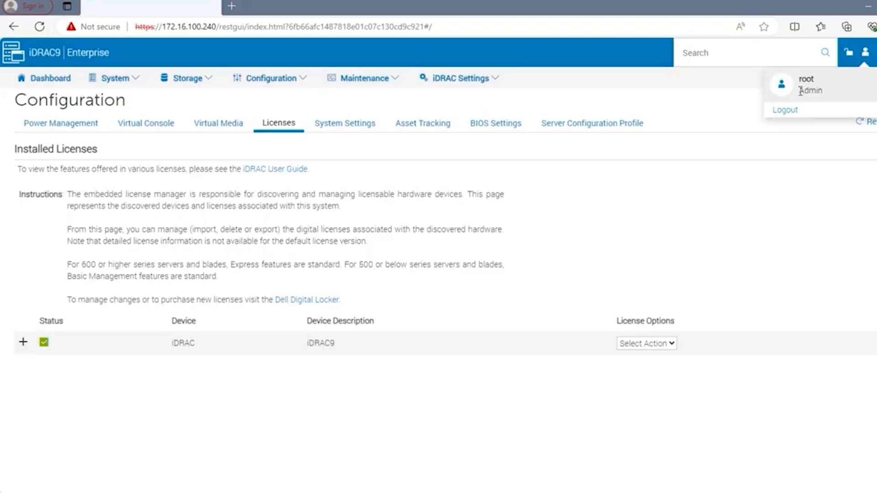
pyautogui.click(786, 112)
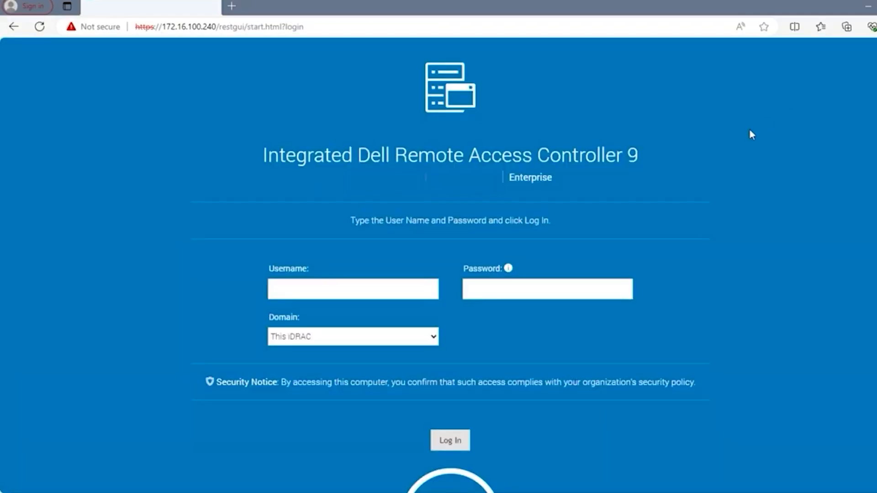
pyautogui.moveTo(555, 177); pyautogui.dragTo(509, 179)
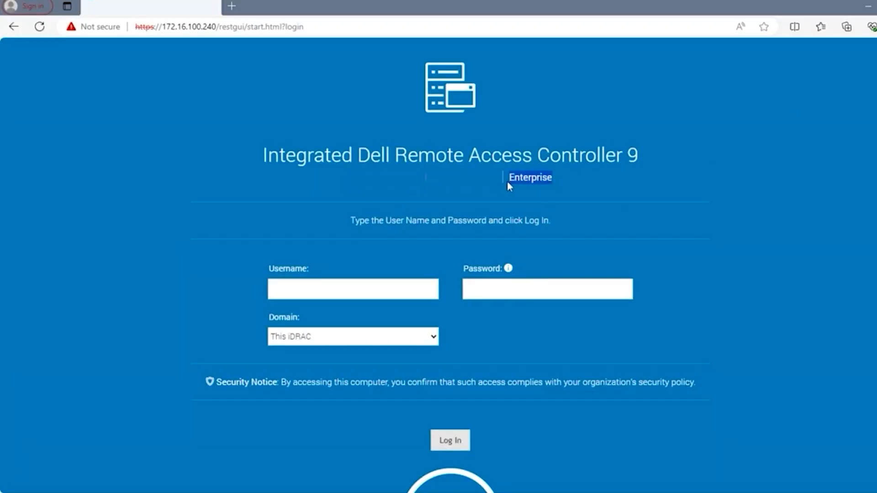